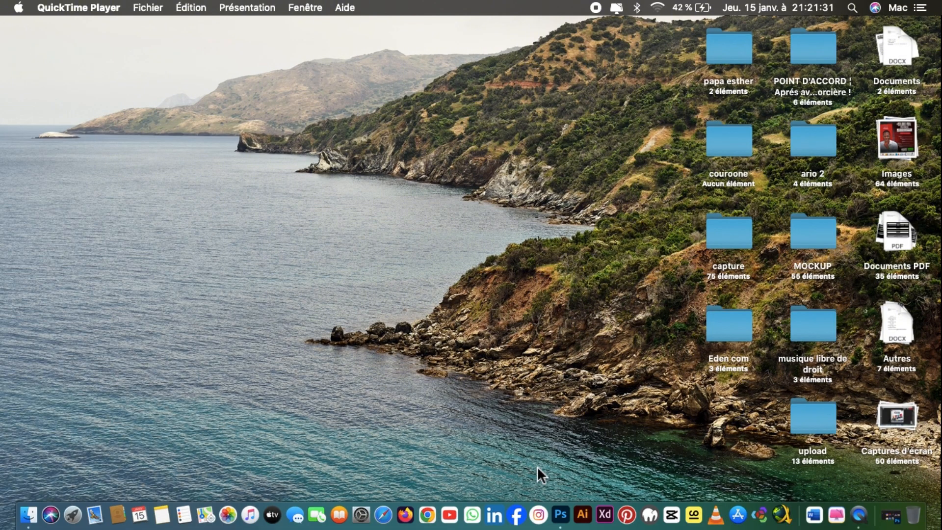
Switch to Photoshop and open the recent file formation jaune.psd
{"action": "left_click", "coordinate": [561, 504]}
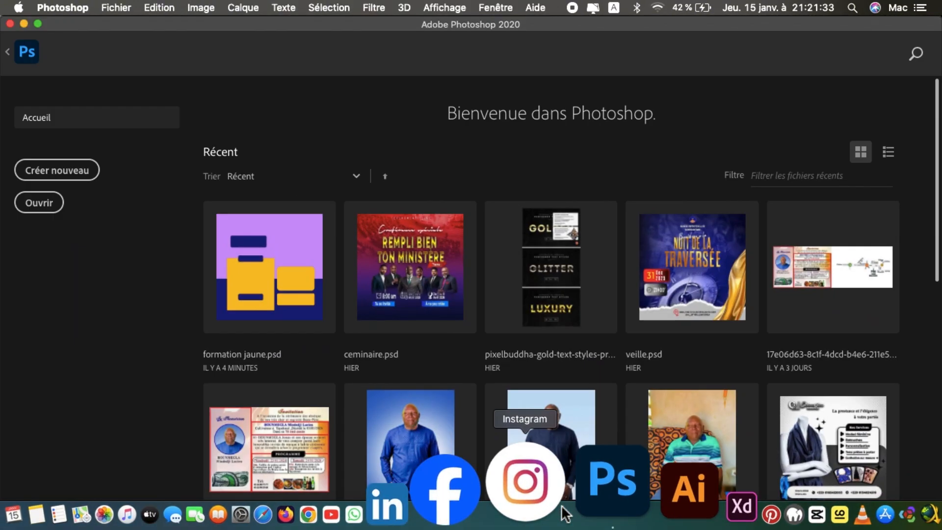
{"action": "left_click", "coordinate": [280, 267]}
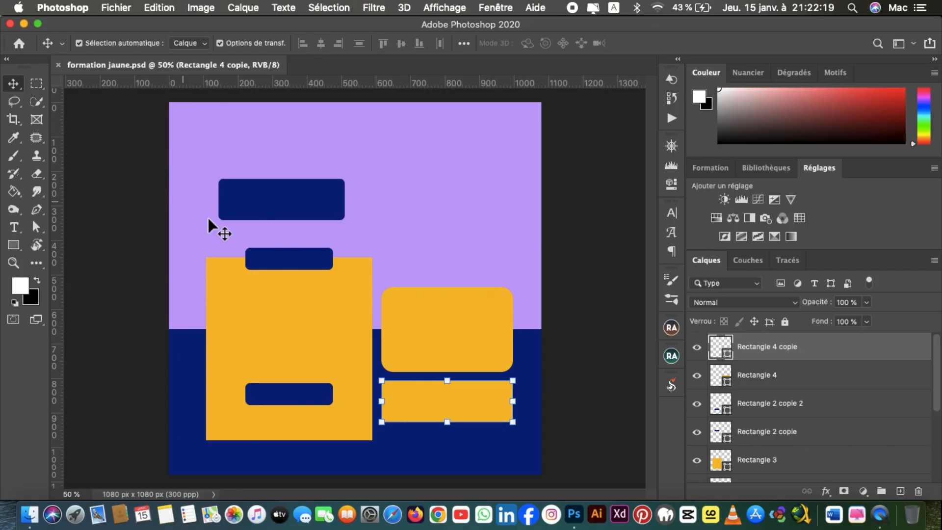
Move the large navy rectangle up to the canvas's upper middle and the small navy rectangle out above the yellow square's upper-right corner
{"action": "left_click", "coordinate": [278, 199]}
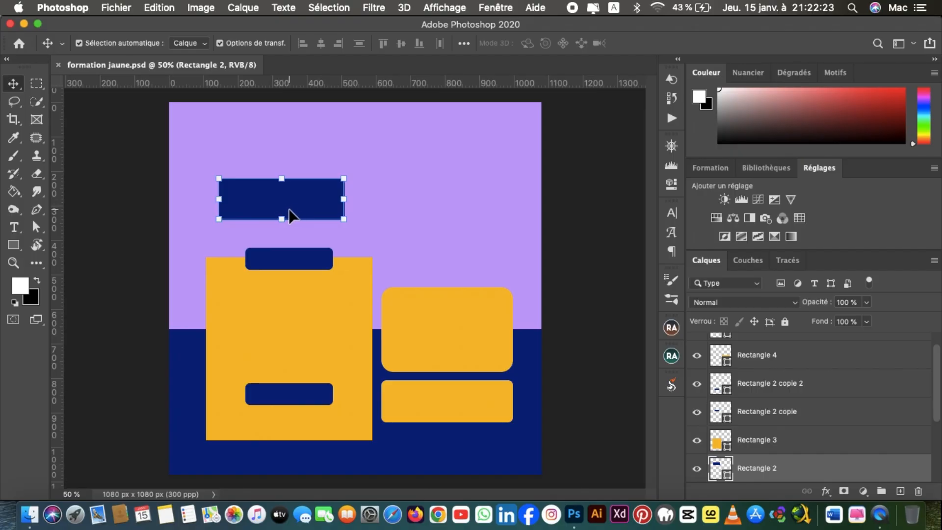
{"action": "left_click_drag", "start_coordinate": [290, 216], "coordinate": [349, 180]}
{"action": "left_click_drag", "start_coordinate": [309, 260], "coordinate": [424, 247]}
{"action": "left_click", "coordinate": [487, 260]}
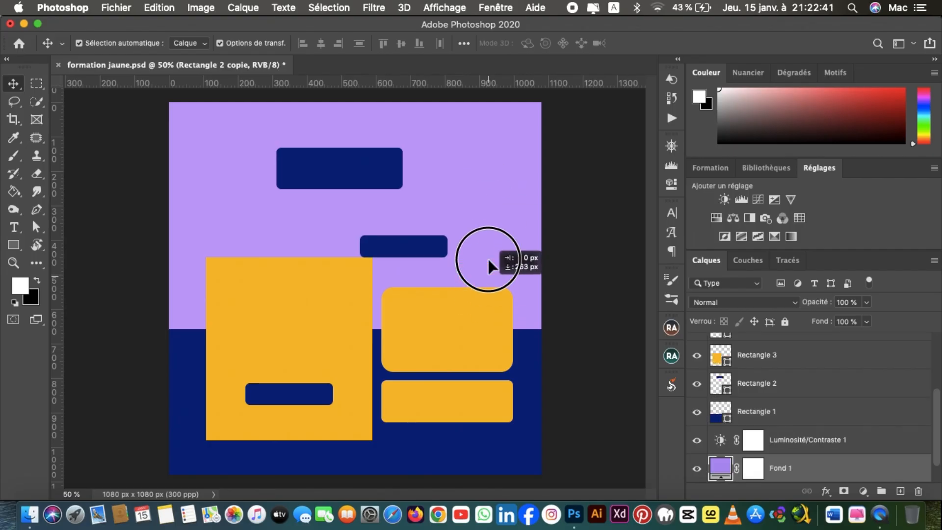
Move the yellow Rectangle 4 up into the purple area and scale it proportionally to 91.80%
{"action": "left_click_drag", "start_coordinate": [481, 319], "coordinate": [476, 216]}
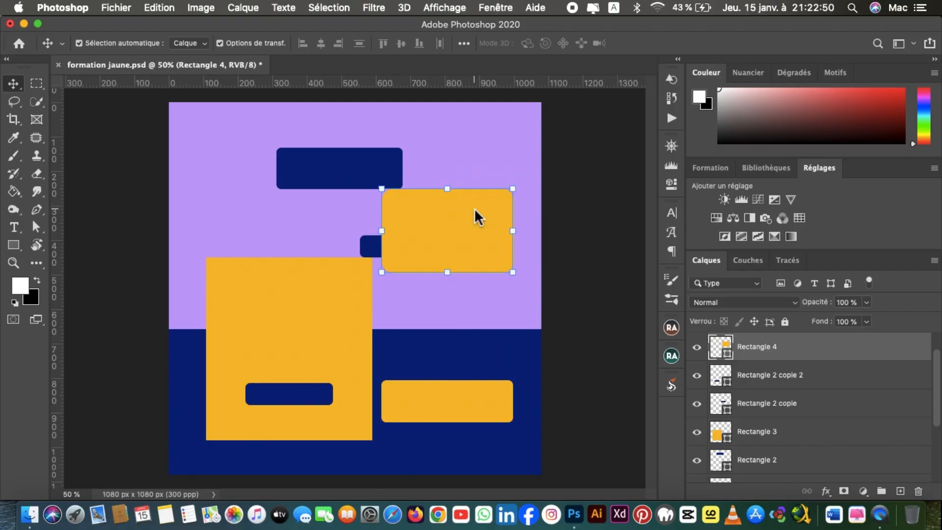
{"action": "left_click", "coordinate": [515, 188]}
{"action": "mouse_move", "coordinate": [515, 188]}
{"action": "left_mouse_down"}
{"action": "mouse_move", "coordinate": [403, 261]}
{"action": "mouse_move", "coordinate": [456, 229]}
{"action": "mouse_move", "coordinate": [533, 154]}
{"action": "mouse_move", "coordinate": [361, 290]}
{"action": "mouse_move", "coordinate": [507, 154]}
{"action": "mouse_move", "coordinate": [488, 162]}
{"action": "mouse_move", "coordinate": [502, 195]}
{"action": "left_mouse_up"}
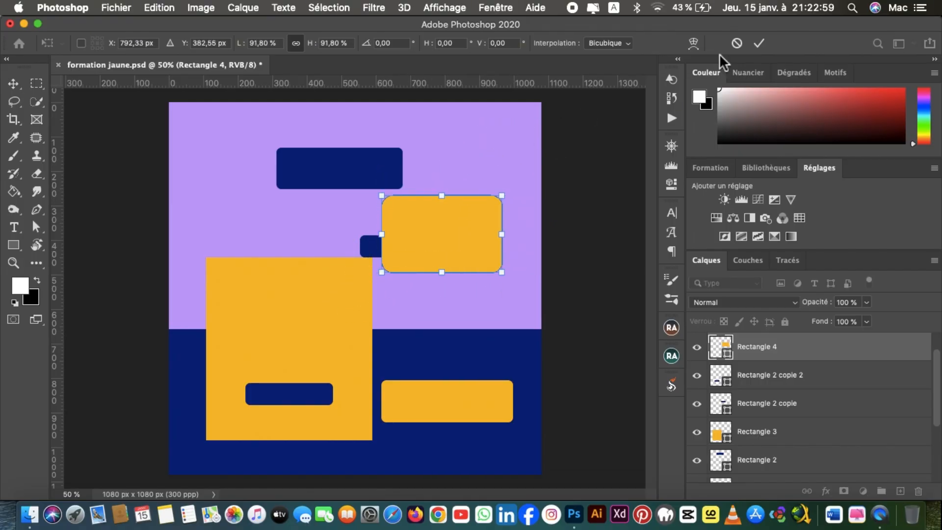
{"action": "left_click", "coordinate": [759, 43]}
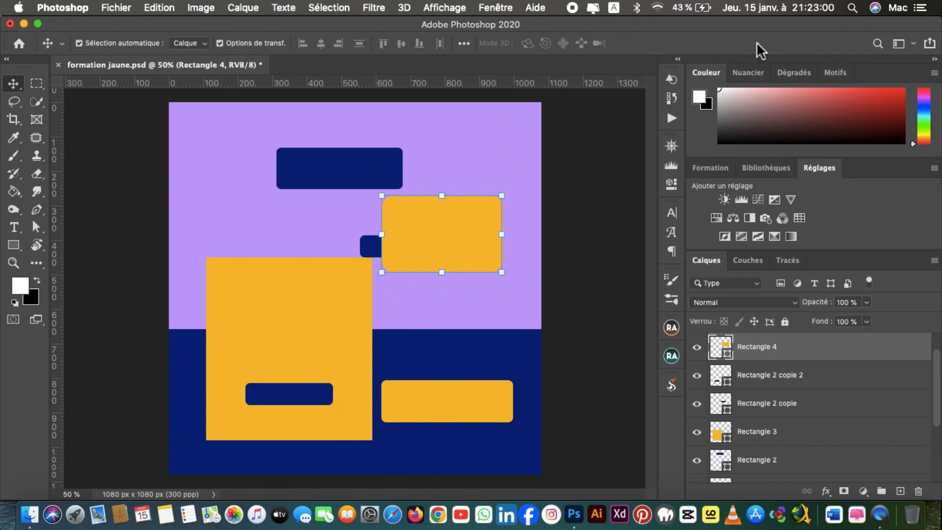
Import and embed the Business laptop Photos JPEG from the Téléchargements folder, placing it at its default size
{"action": "left_click", "coordinate": [115, 8]}
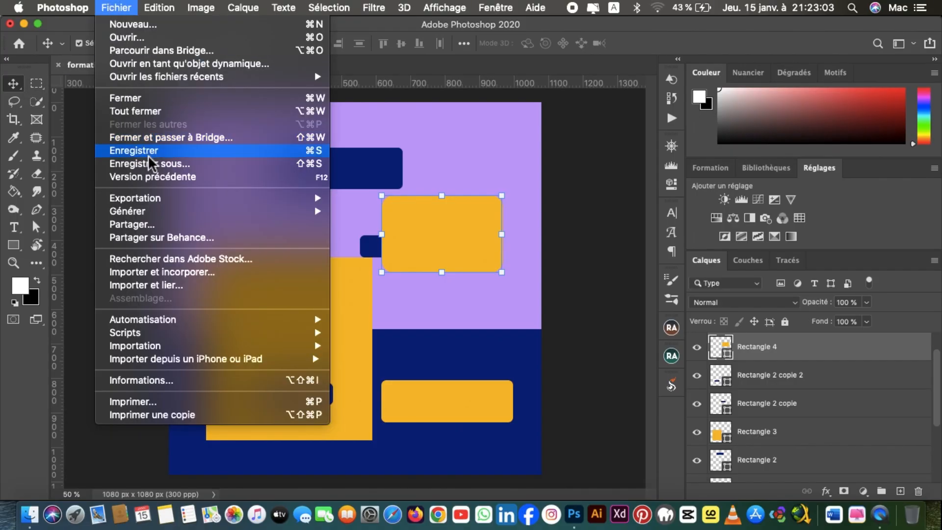
{"action": "left_click", "coordinate": [312, 201]}
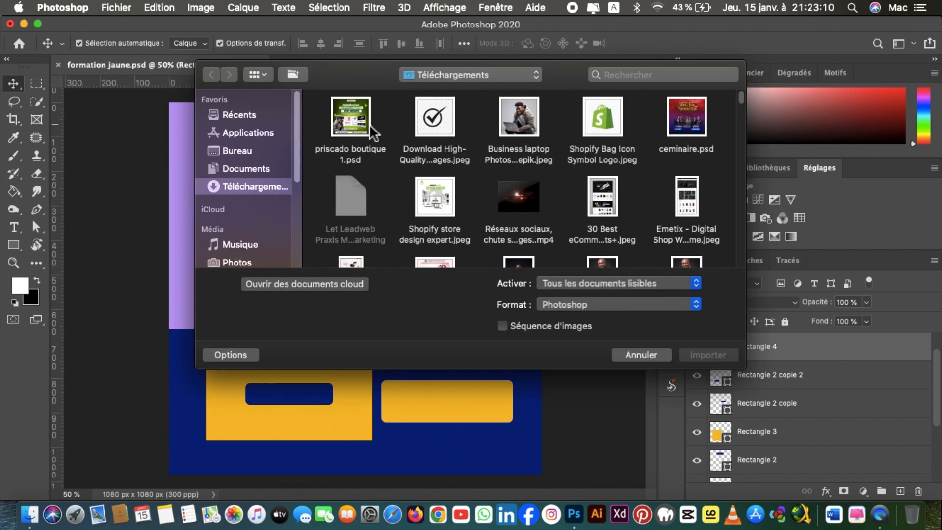
{"action": "left_click", "coordinate": [523, 120]}
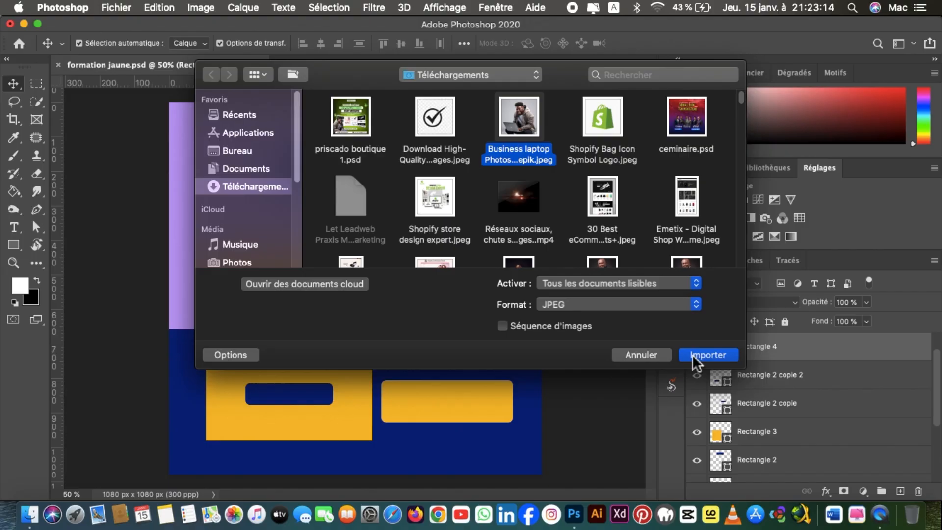
{"action": "left_click", "coordinate": [713, 358]}
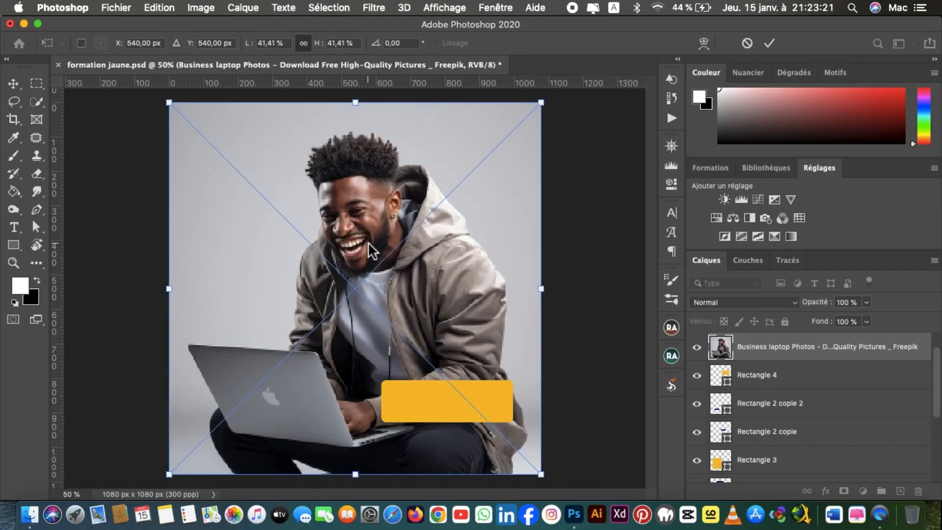
{"action": "left_click", "coordinate": [768, 43]}
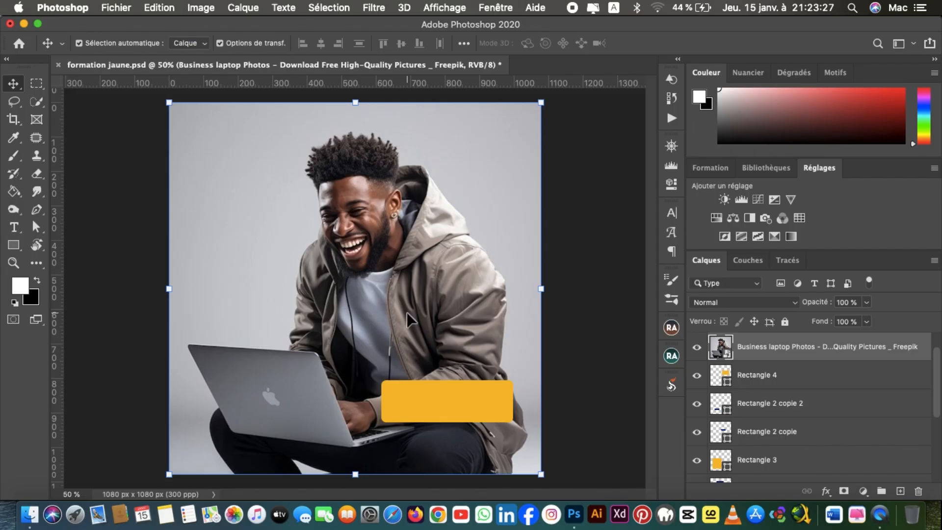
Move the Rectangle 4 copie shape up over the man's chest and hide its layer
{"action": "left_click", "coordinate": [447, 420], "text": "alt"}
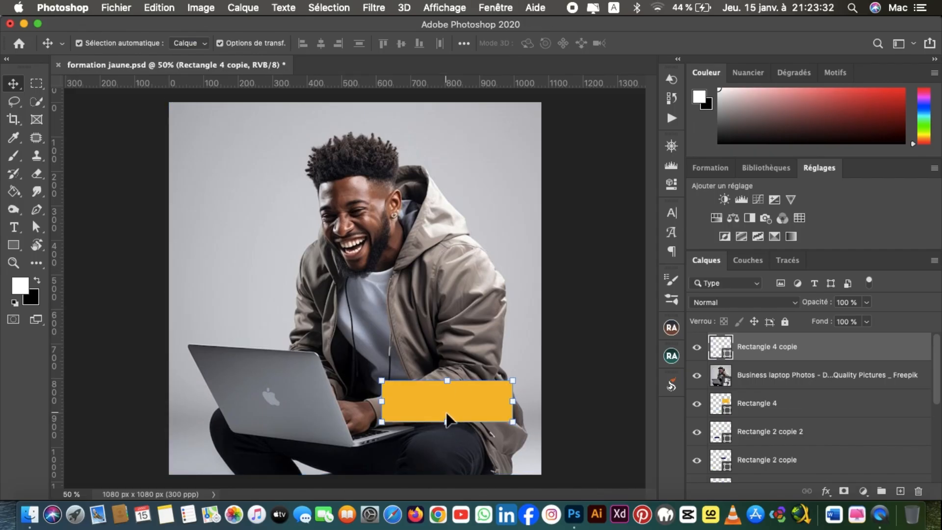
{"action": "left_click_drag", "start_coordinate": [447, 420], "coordinate": [432, 260]}
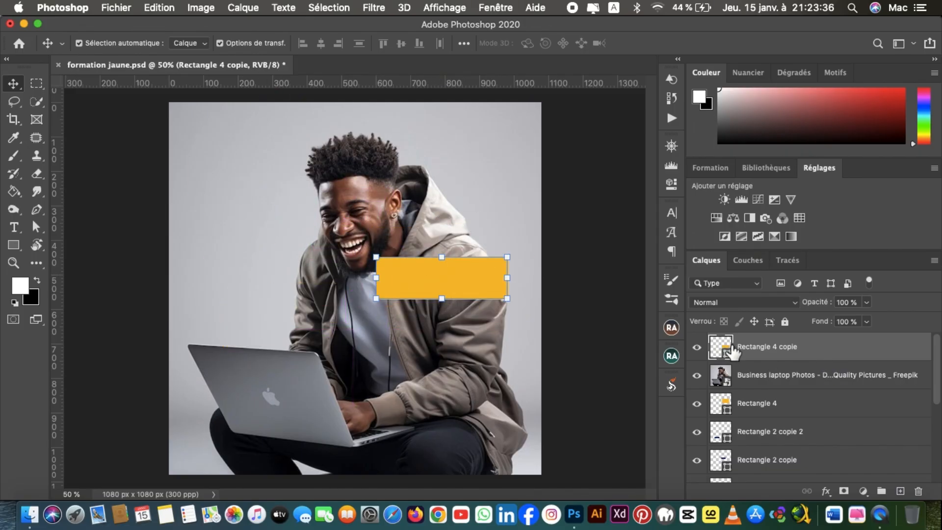
{"action": "left_click", "coordinate": [696, 347]}
Try scaling the laptop photo down proportionally to 6.68% over the upper navy rectangle, and undo the transformation
{"action": "left_click", "coordinate": [383, 304]}
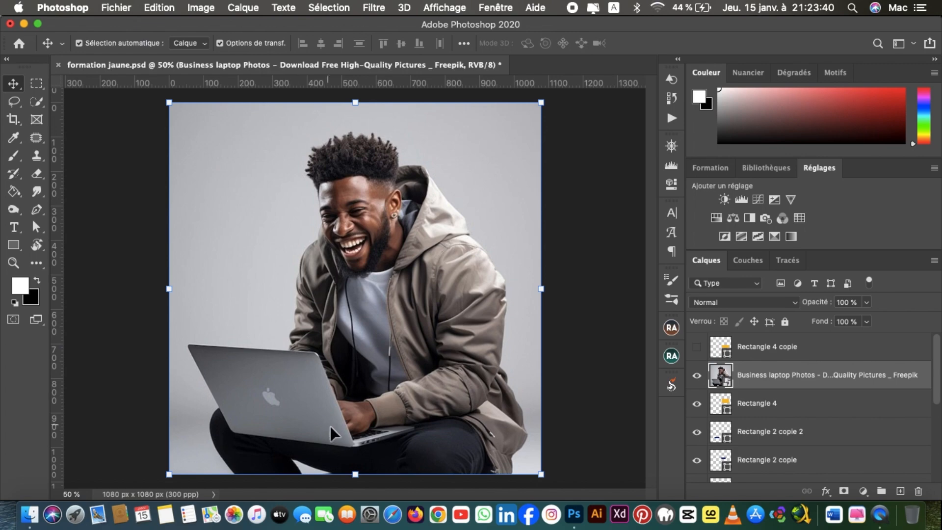
{"action": "left_click_drag", "start_coordinate": [357, 476], "coordinate": [365, 189]}
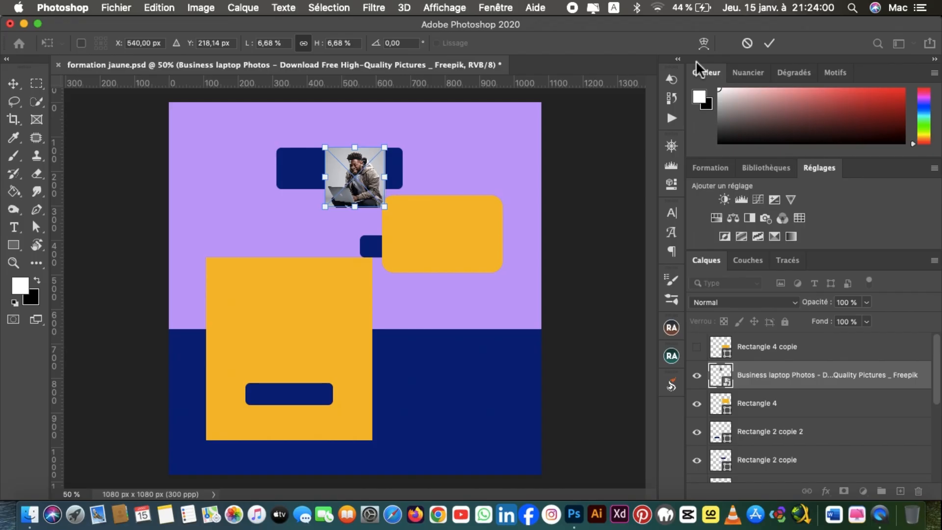
{"action": "left_click", "coordinate": [769, 44]}
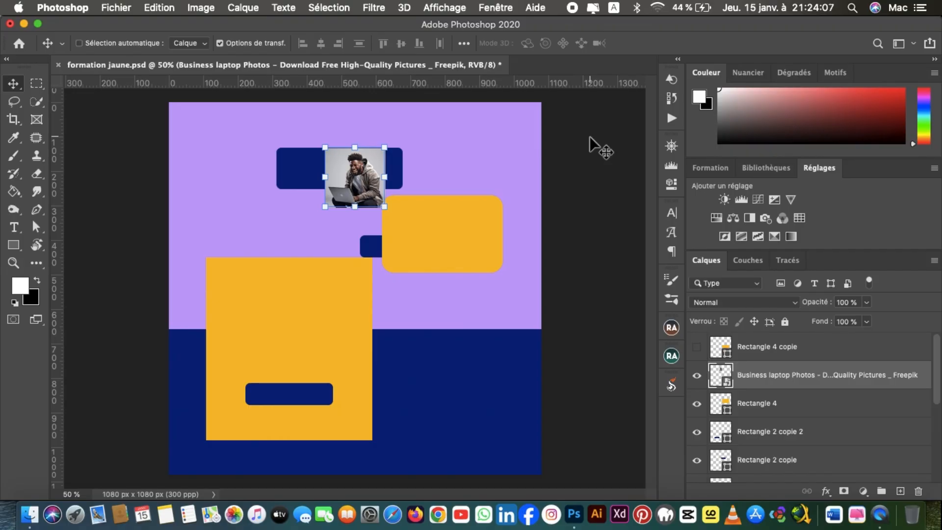
{"action": "key", "text": "super+z"}
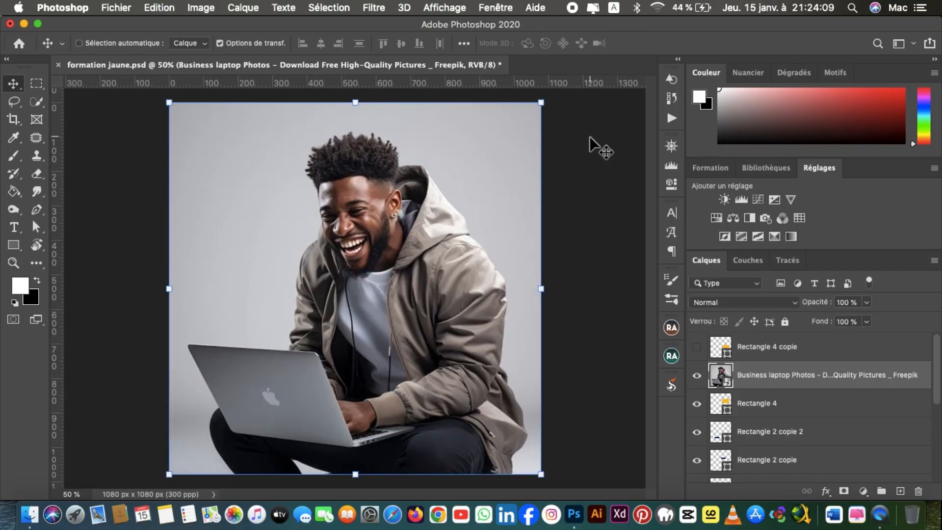
Hide the laptop photo, resize Rectangle 4 to 110.36% width and 140.50% height, and rest it on the navy band's upper edge
{"action": "left_click", "coordinate": [696, 375]}
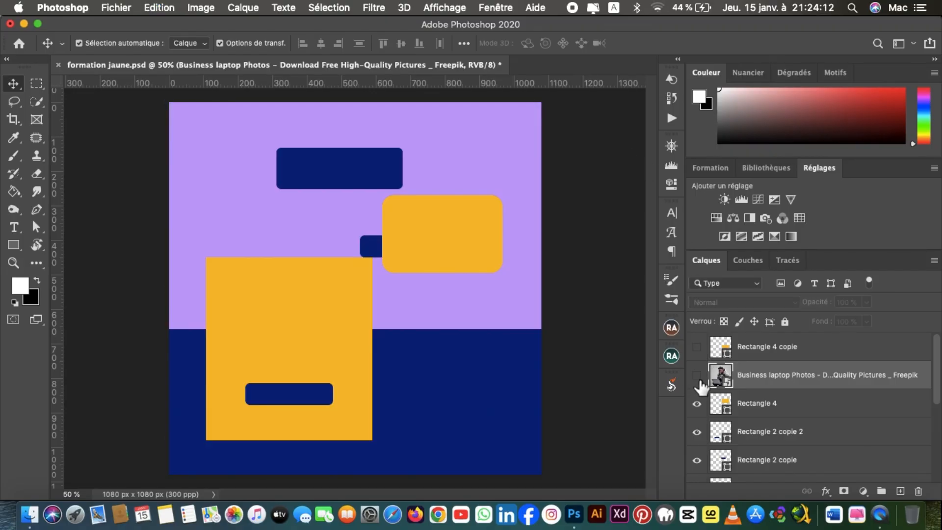
{"action": "left_click", "coordinate": [443, 239]}
{"action": "left_click_drag", "start_coordinate": [443, 240], "coordinate": [461, 233]}
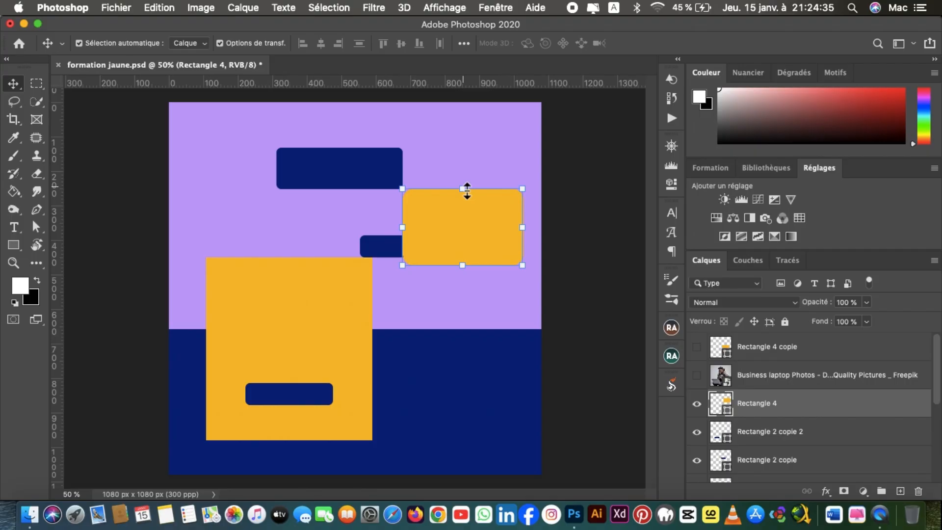
{"action": "mouse_move", "coordinate": [467, 190]}
{"action": "left_mouse_down"}
{"action": "mouse_move", "coordinate": [473, 121]}
{"action": "mouse_move", "coordinate": [467, 332]}
{"action": "mouse_move", "coordinate": [481, 133]}
{"action": "mouse_move", "coordinate": [480, 183]}
{"action": "left_mouse_up"}
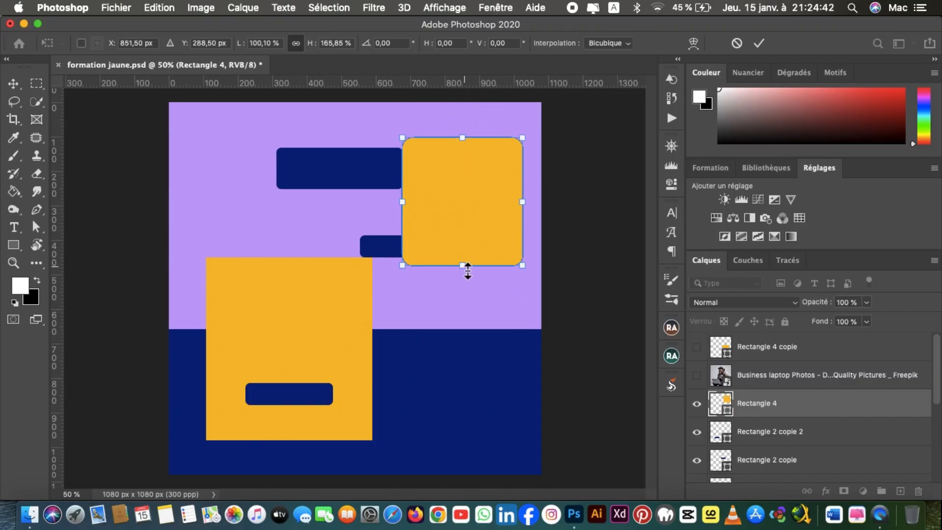
{"action": "left_click_drag", "start_coordinate": [467, 271], "coordinate": [462, 297]}
{"action": "left_click_drag", "start_coordinate": [522, 220], "coordinate": [535, 238]}
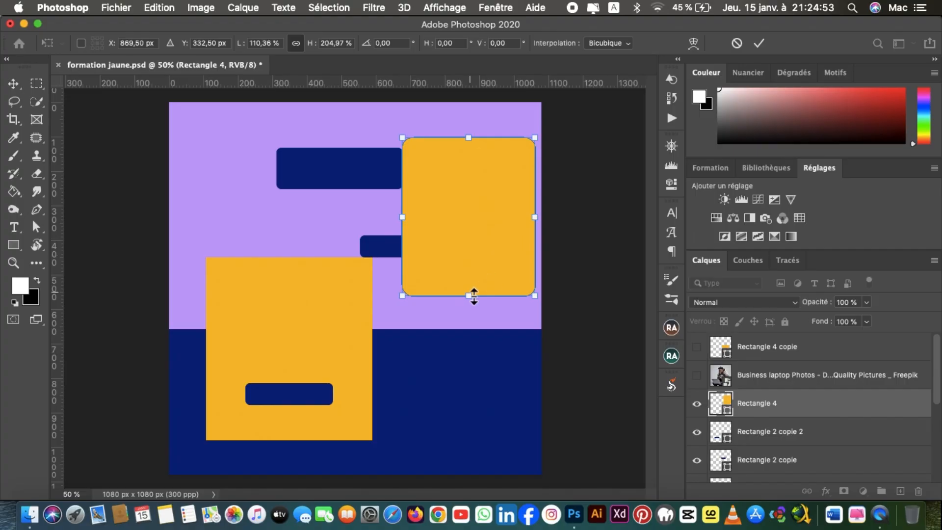
{"action": "left_click_drag", "start_coordinate": [474, 295], "coordinate": [388, 251]}
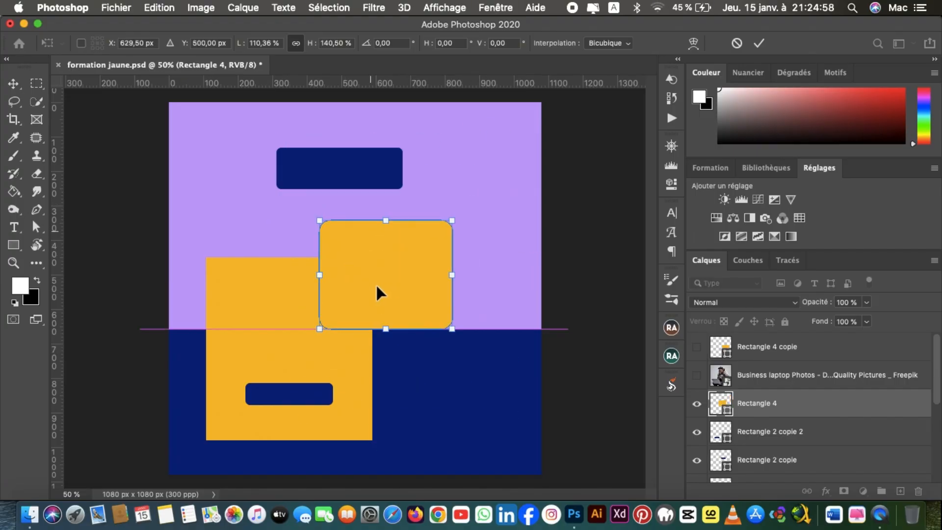
{"action": "key", "text": "Return"}
Show the laptop photo, resize it to 16.87% width and 20.59% height, and place it over Rectangle 4 at X 554.50, Y 576.50 px
{"action": "left_click", "coordinate": [697, 376]}
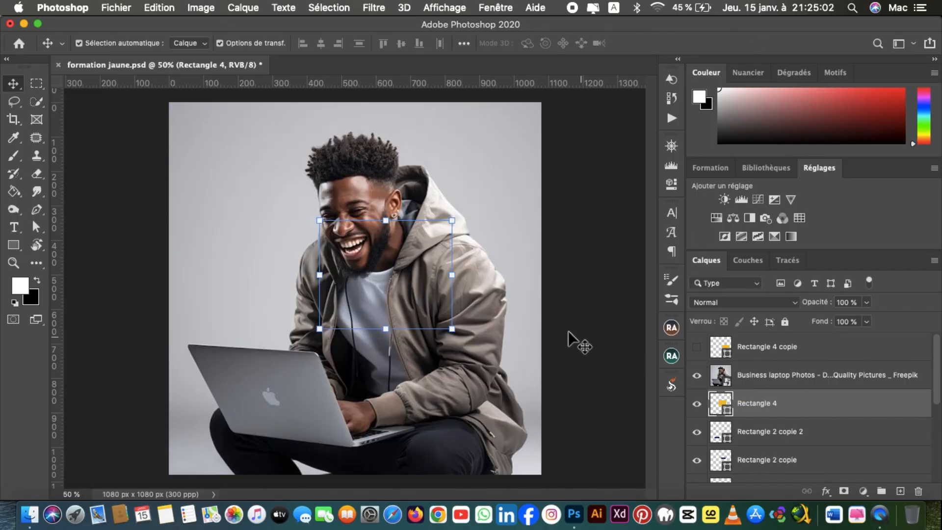
{"action": "left_click", "coordinate": [495, 218]}
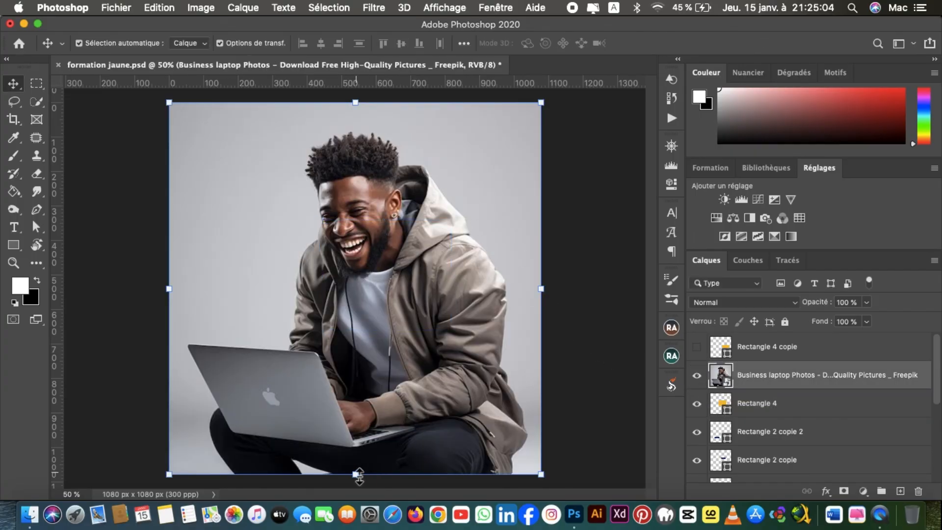
{"action": "left_click_drag", "start_coordinate": [355, 473], "coordinate": [347, 274]}
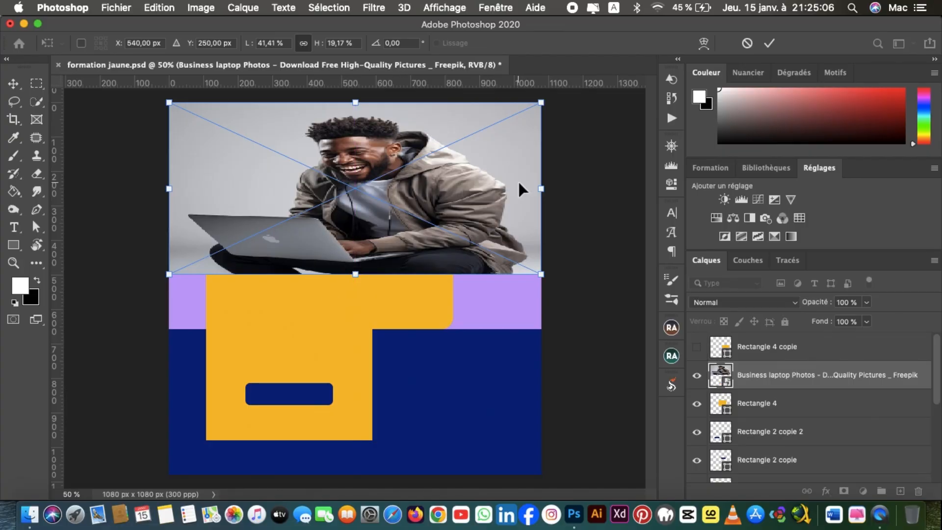
{"action": "left_click_drag", "start_coordinate": [541, 189], "coordinate": [319, 191]}
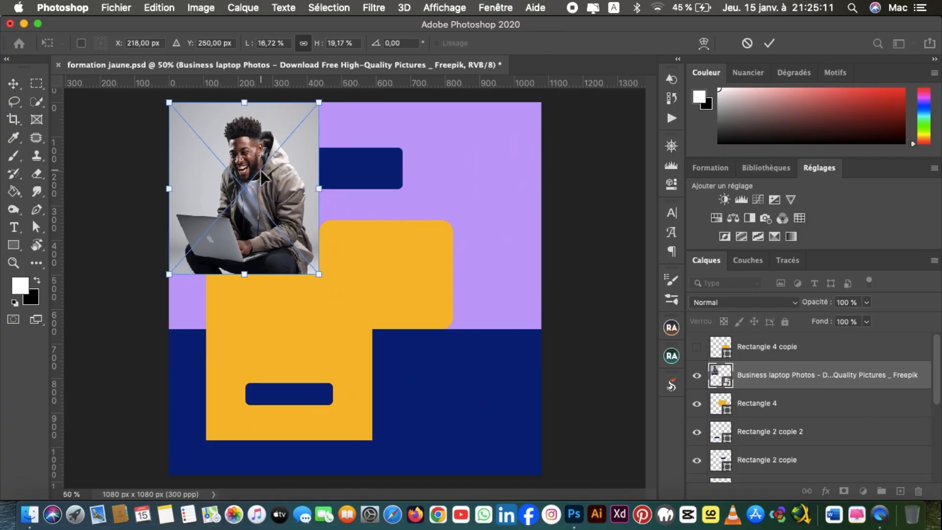
{"action": "left_click_drag", "start_coordinate": [260, 170], "coordinate": [336, 228]}
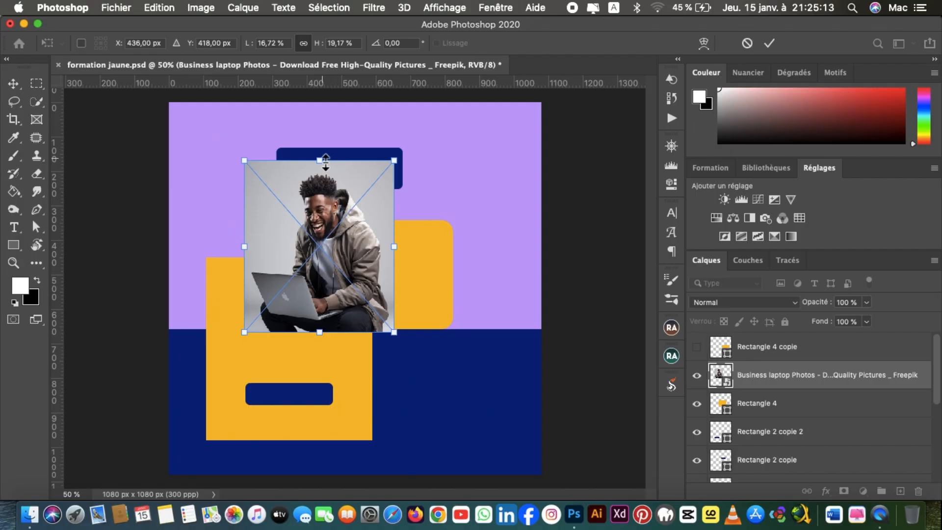
{"action": "mouse_move", "coordinate": [393, 158]}
{"action": "left_mouse_down"}
{"action": "mouse_move", "coordinate": [461, 102]}
{"action": "mouse_move", "coordinate": [481, 101]}
{"action": "mouse_move", "coordinate": [312, 260]}
{"action": "mouse_move", "coordinate": [308, 277]}
{"action": "mouse_move", "coordinate": [397, 158]}
{"action": "left_mouse_up"}
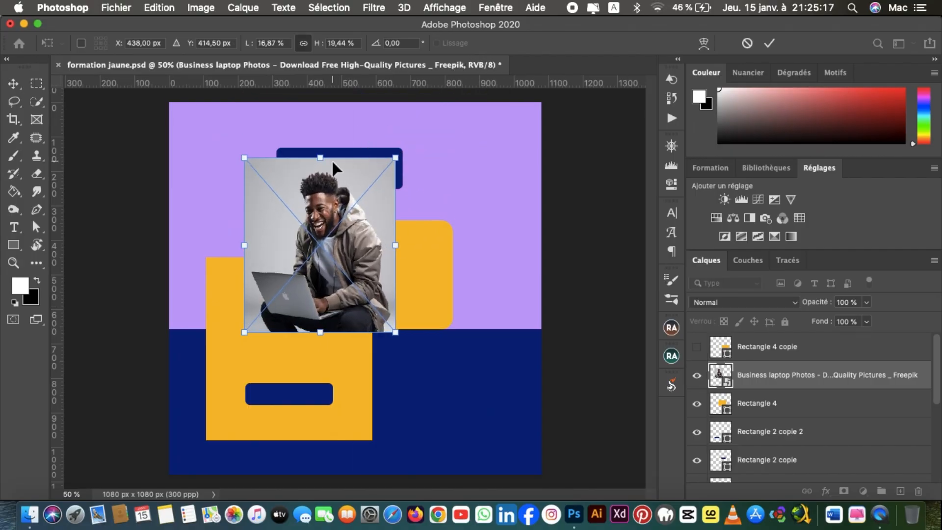
{"action": "mouse_move", "coordinate": [320, 157]}
{"action": "left_mouse_down"}
{"action": "mouse_move", "coordinate": [322, 123]}
{"action": "mouse_move", "coordinate": [338, 107]}
{"action": "mouse_move", "coordinate": [312, 238]}
{"action": "mouse_move", "coordinate": [337, 147]}
{"action": "mouse_move", "coordinate": [343, 234]}
{"action": "mouse_move", "coordinate": [320, 110]}
{"action": "mouse_move", "coordinate": [330, 214]}
{"action": "mouse_move", "coordinate": [352, 105]}
{"action": "mouse_move", "coordinate": [336, 150]}
{"action": "mouse_move", "coordinate": [325, 149]}
{"action": "mouse_move", "coordinate": [328, 216]}
{"action": "mouse_move", "coordinate": [328, 149]}
{"action": "left_mouse_up"}
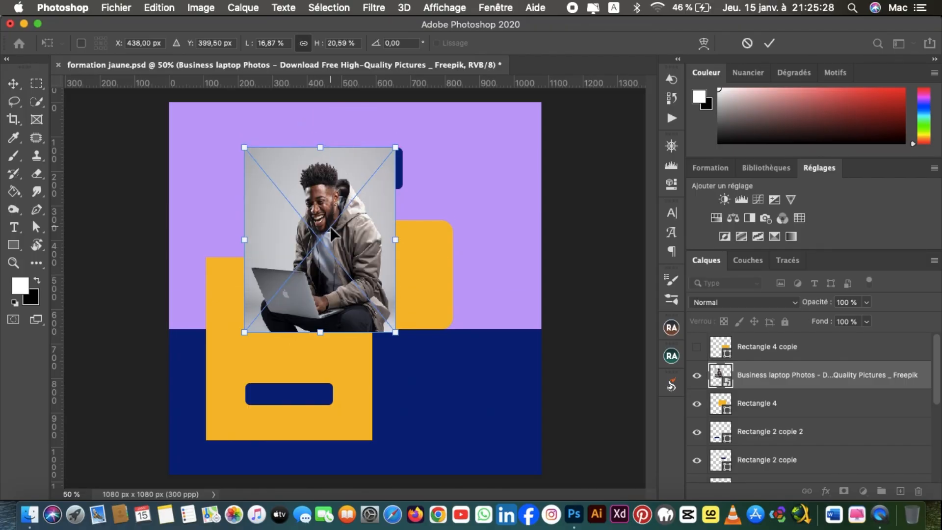
{"action": "left_click_drag", "start_coordinate": [341, 240], "coordinate": [368, 283]}
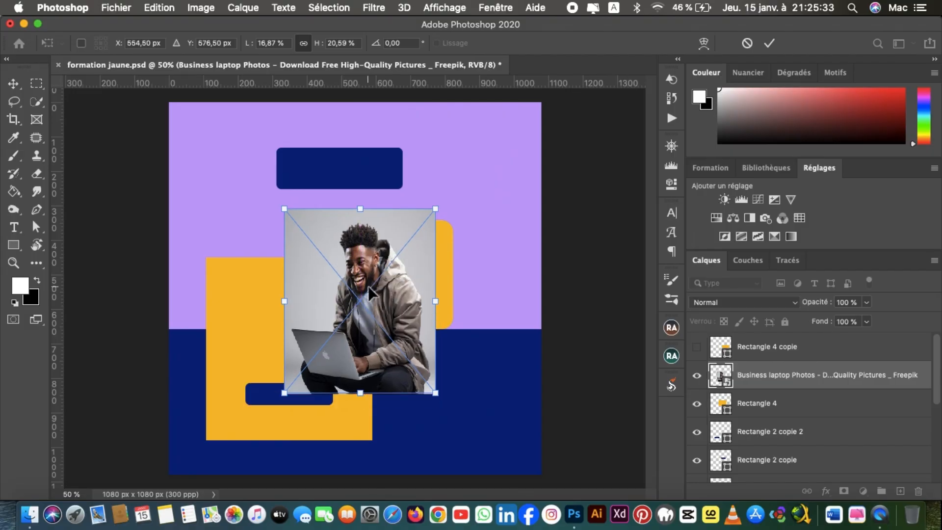
{"action": "left_click", "coordinate": [771, 47]}
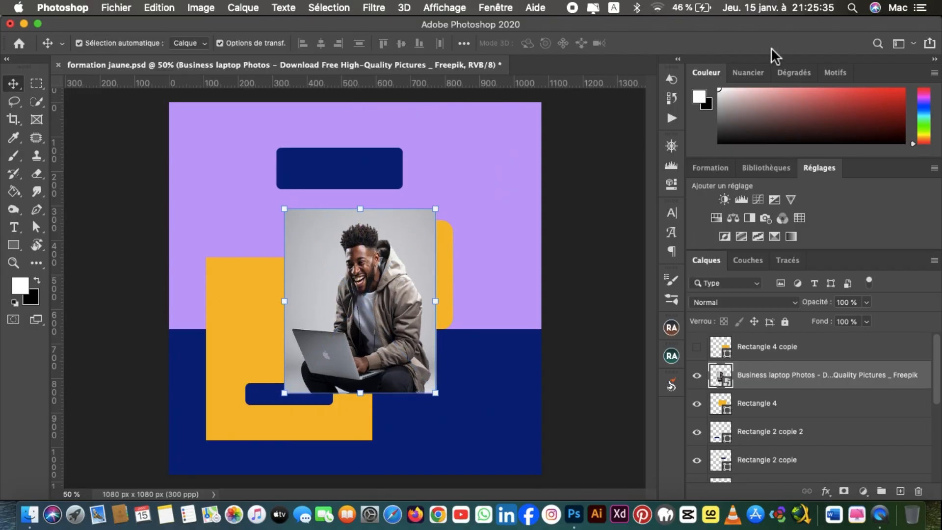